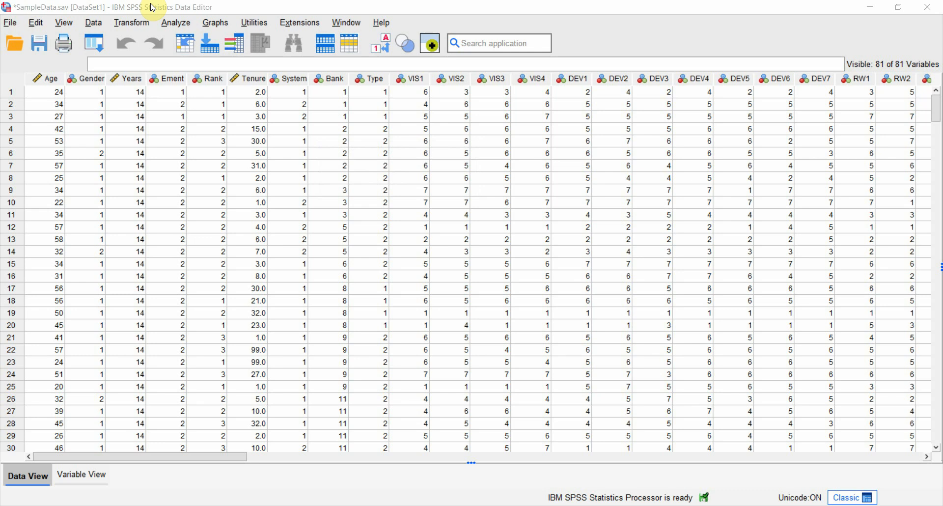
- Start a Bivariate correlation with confidence intervals and add VIS, DEV and OP as variables
click(169, 23)
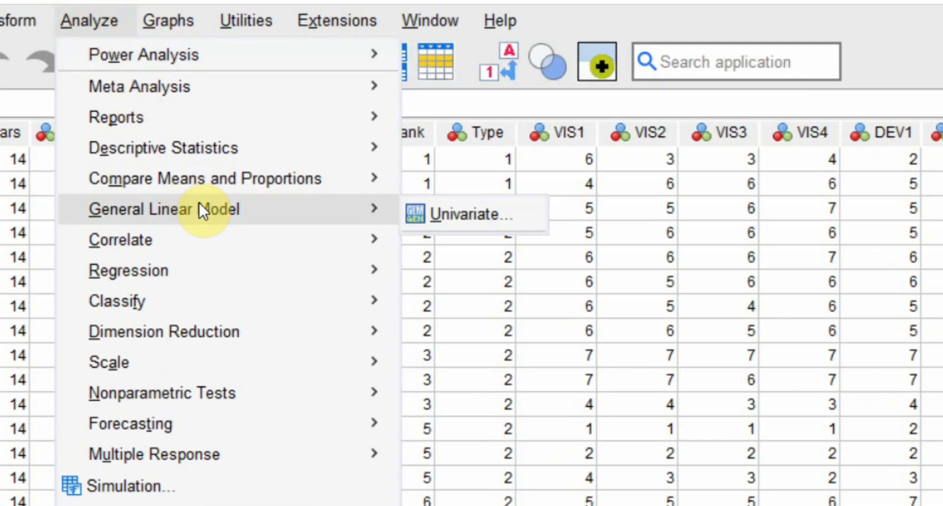
mouse_move(119, 240)
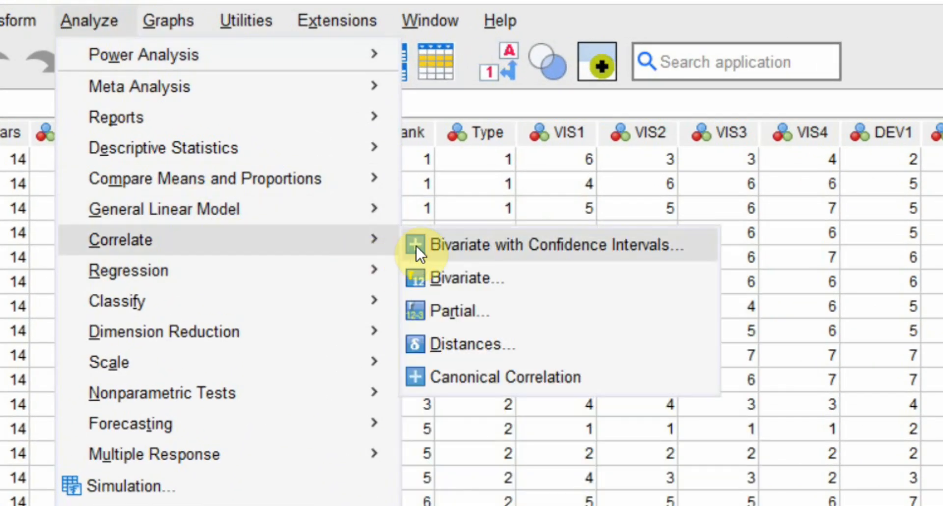
click(432, 279)
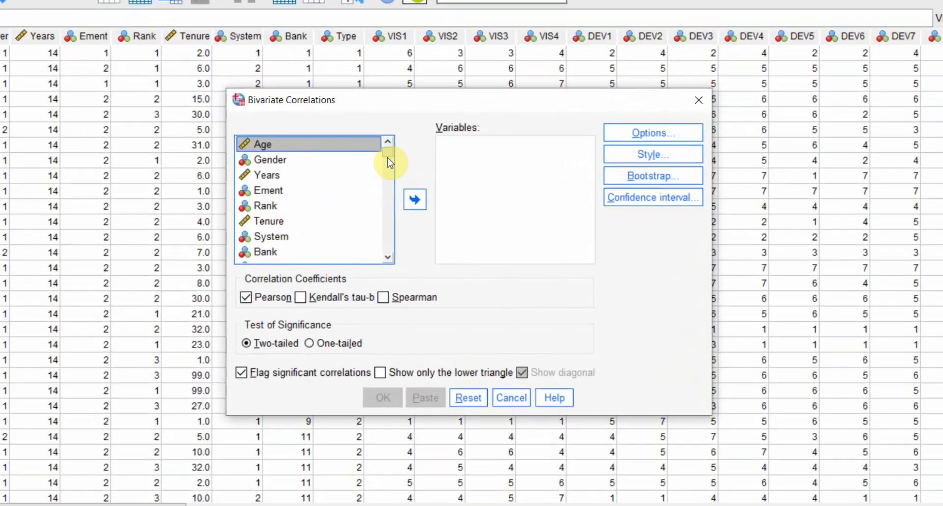
drag(388, 162, 343, 280)
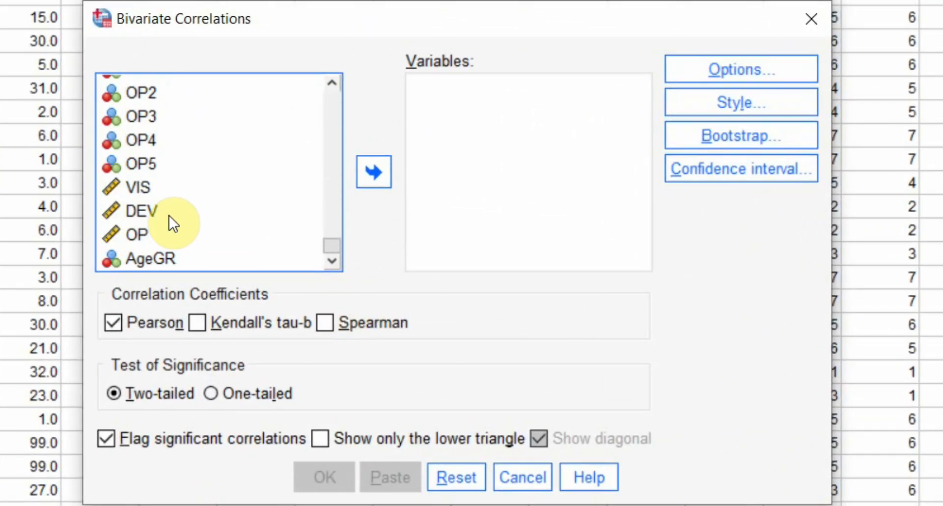
click(143, 192)
key(shift+Down)
key(shift+Down)
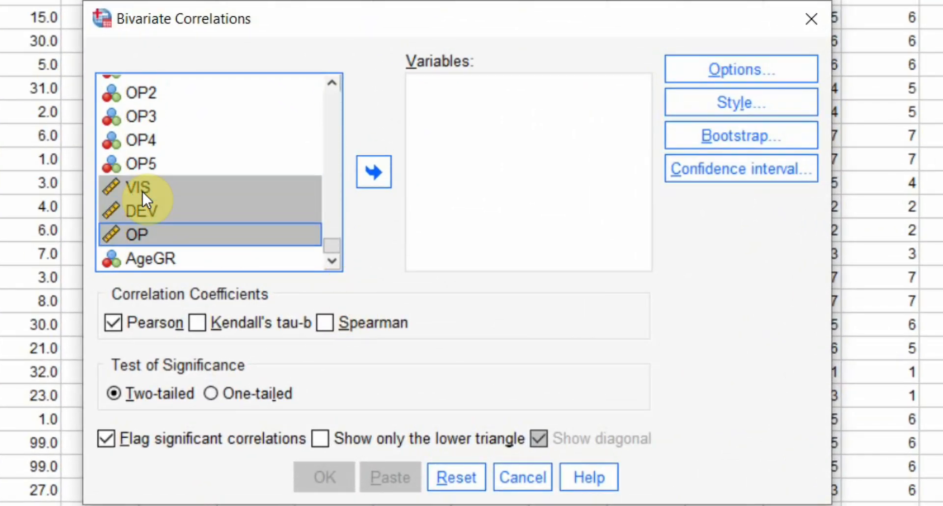
click(370, 172)
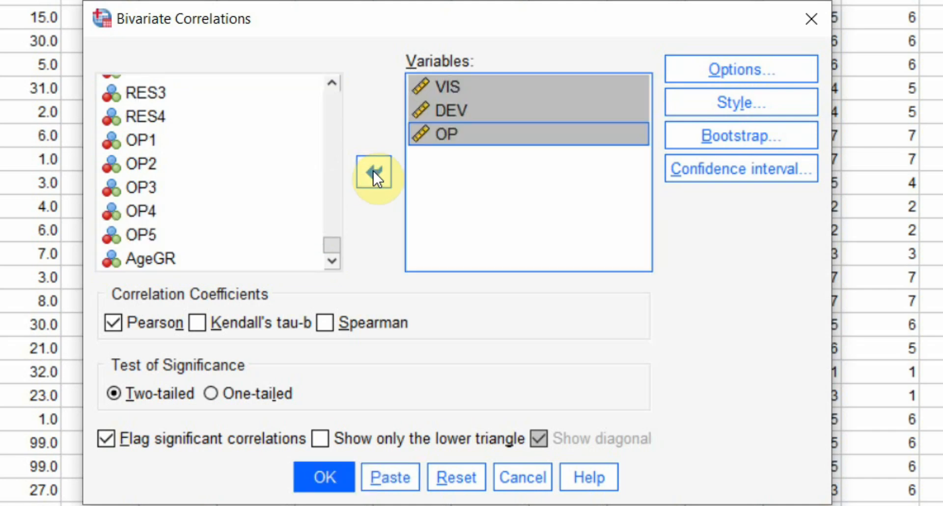
- Keep Pearson as the coefficient and make the significance test one-tailed
click(511, 127)
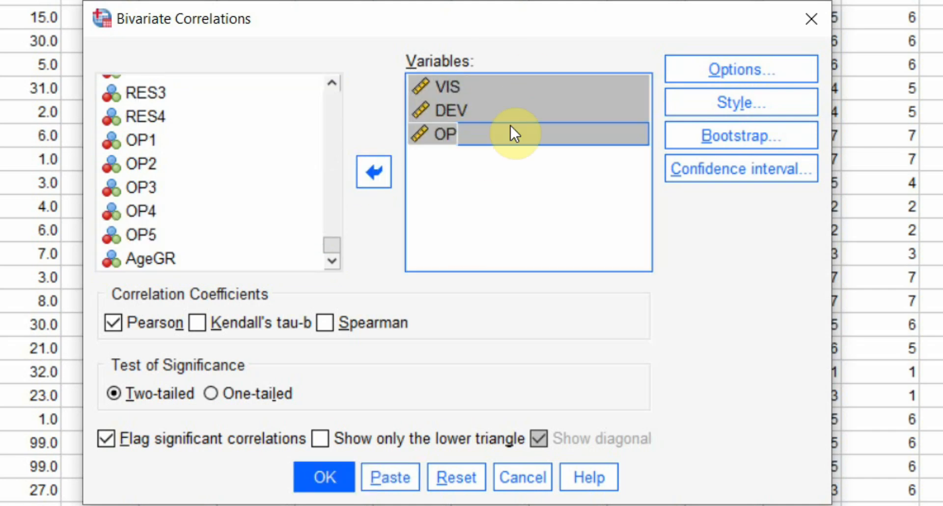
click(234, 393)
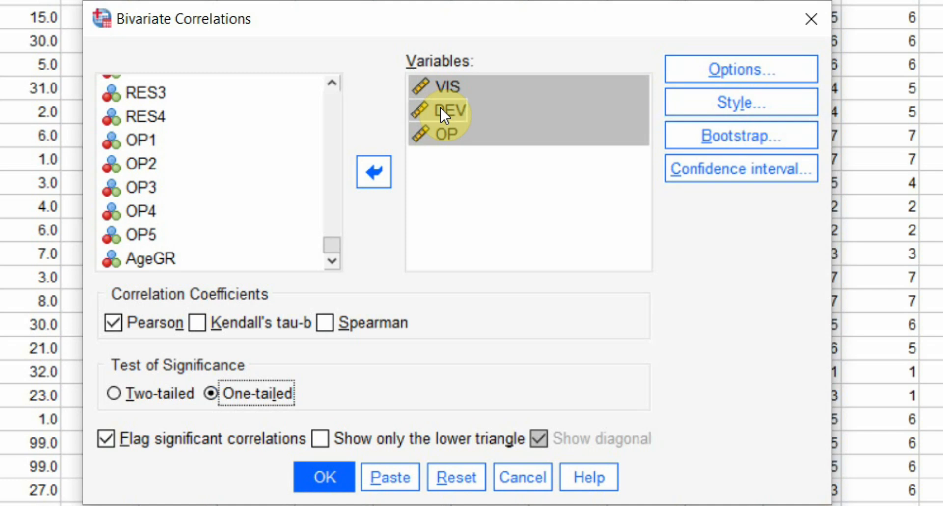
shift+click(461, 134)
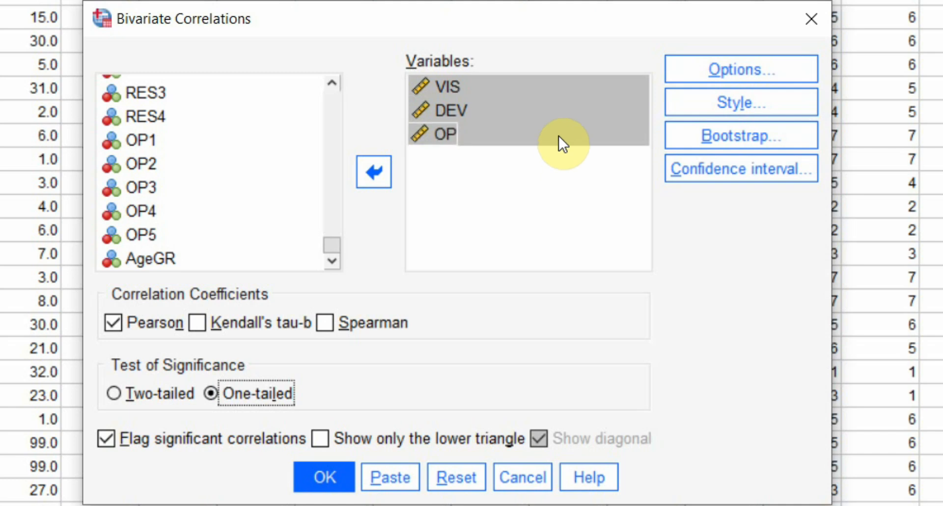
- Enable bootstrapping with 5000 samples and bias-corrected accelerated (BCa) 95% intervals
click(782, 136)
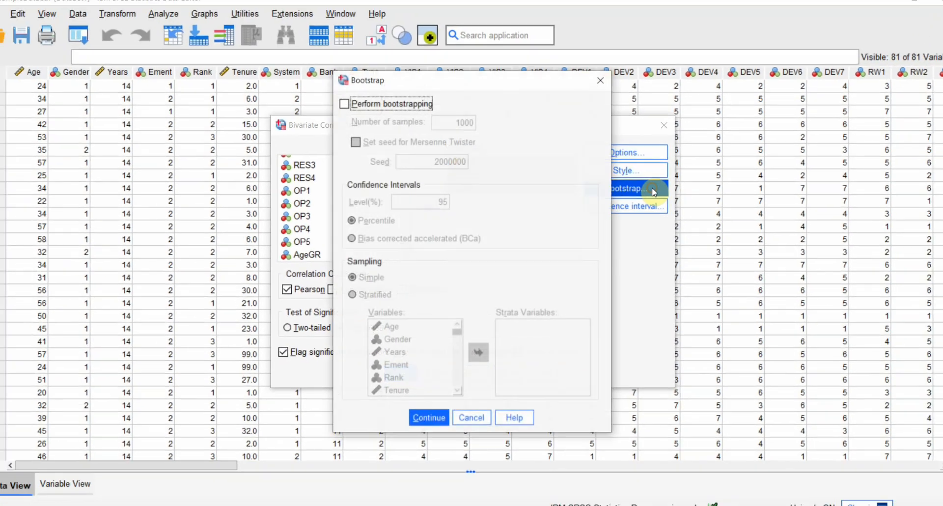
click(343, 104)
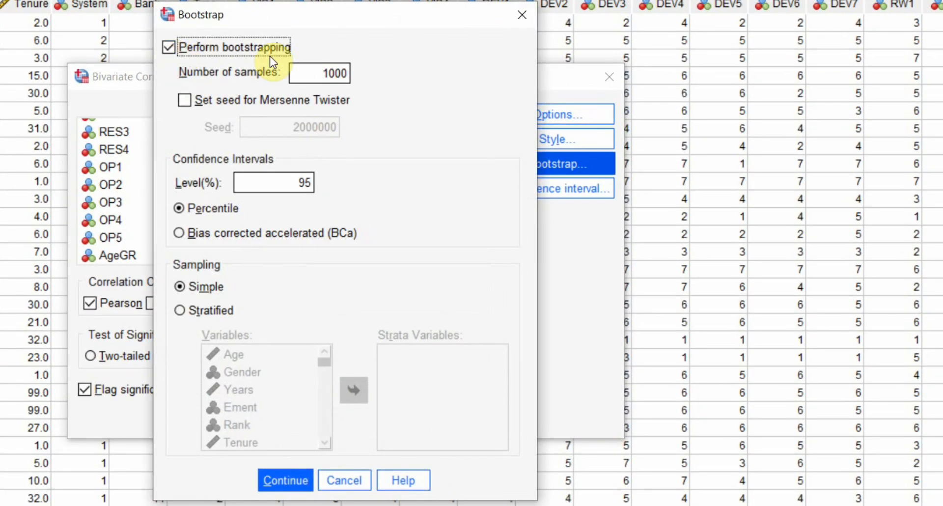
click(314, 71)
drag(326, 72, 314, 72)
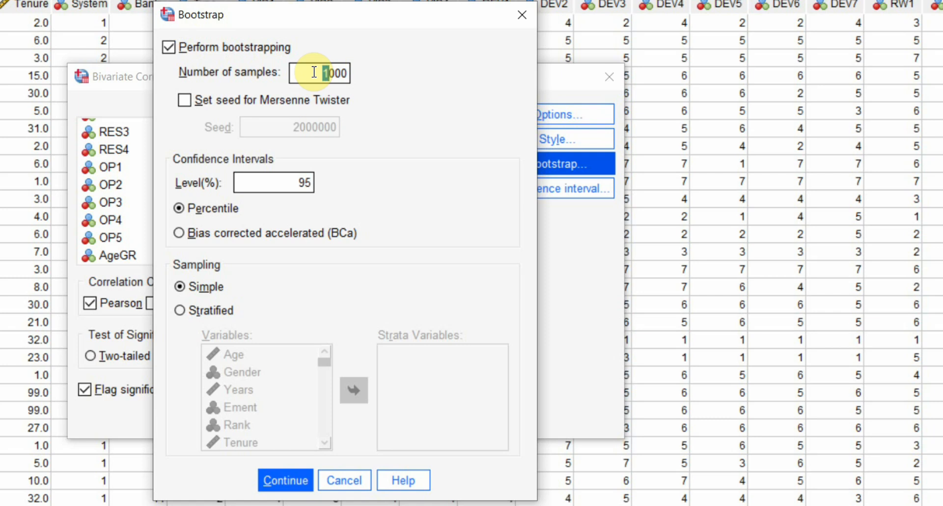
text(5)
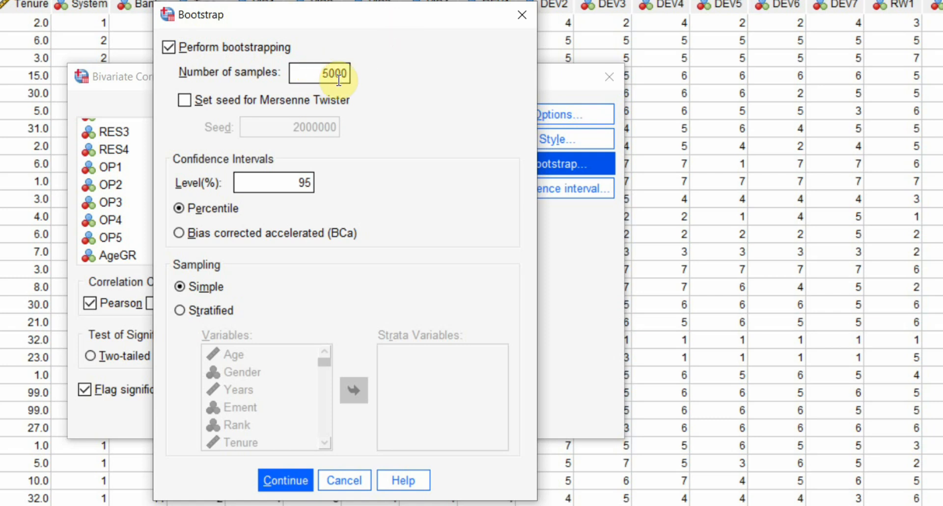
click(181, 233)
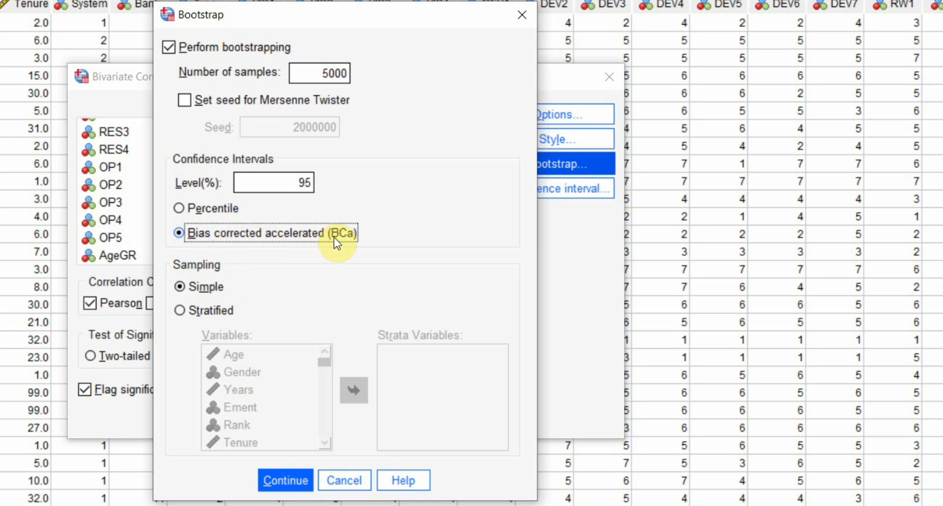
click(280, 479)
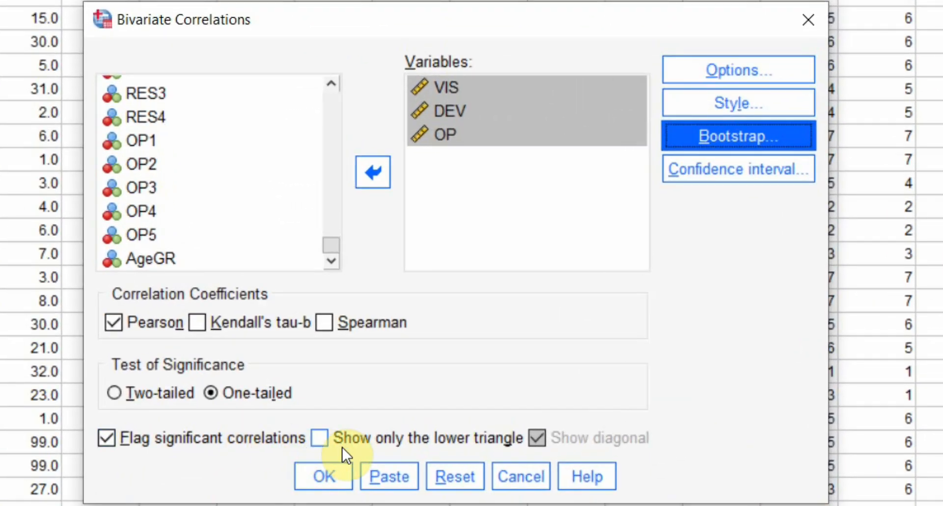
- Show only the lower triangle and request confidence intervals for the bivariate correlations
click(320, 437)
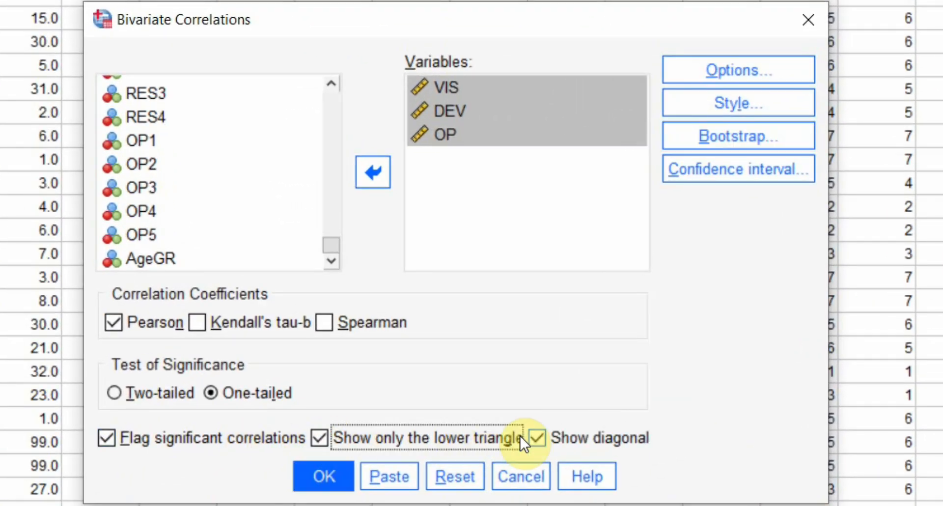
click(762, 178)
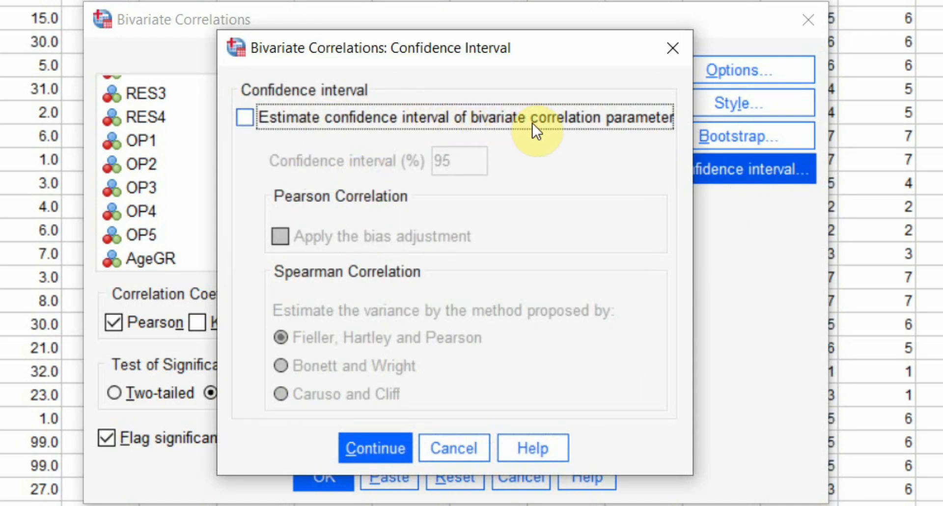
click(603, 119)
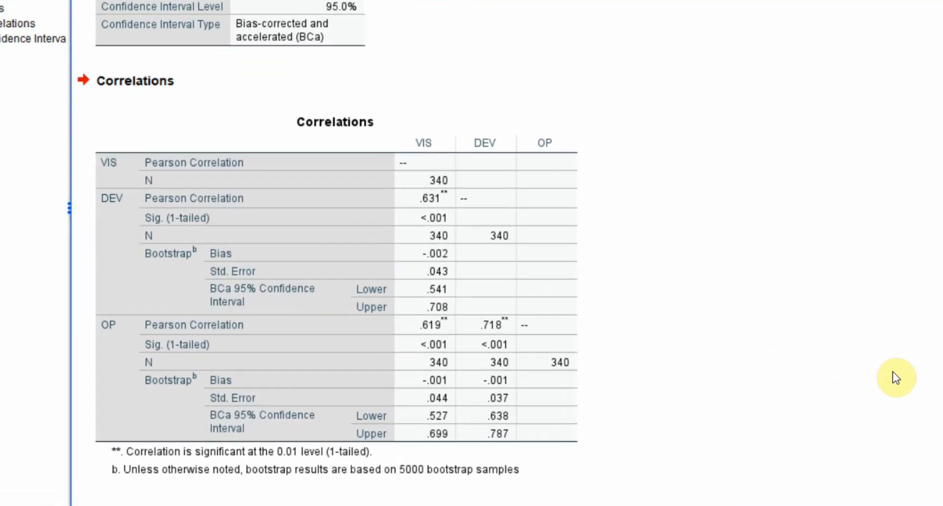
- Run the analysis and review the bootstrapped Correlations table in the Viewer
click(411, 10)
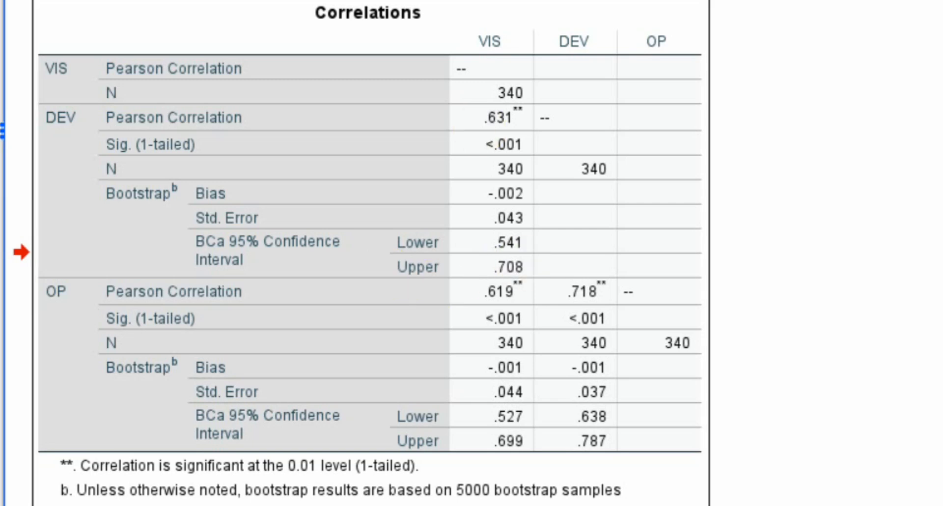
scroll(369, 295, down, 3)
click(579, 381)
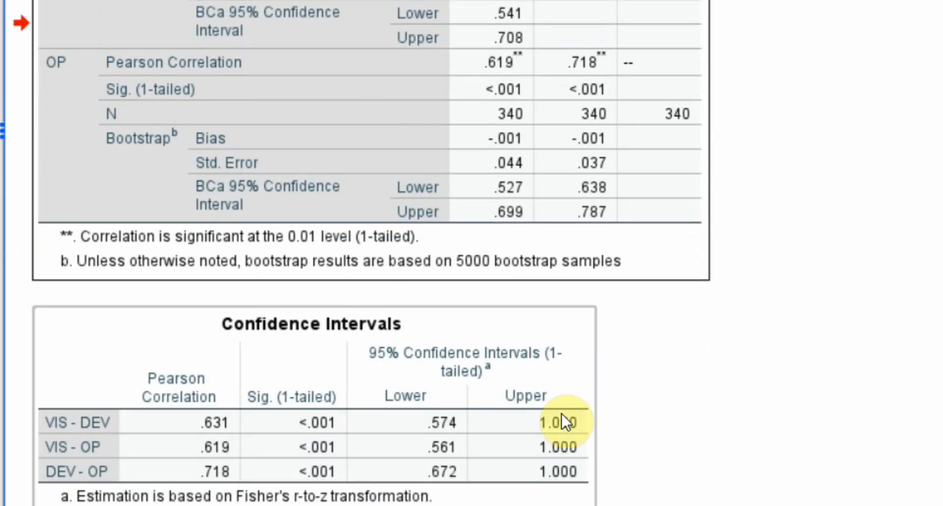
click(633, 351)
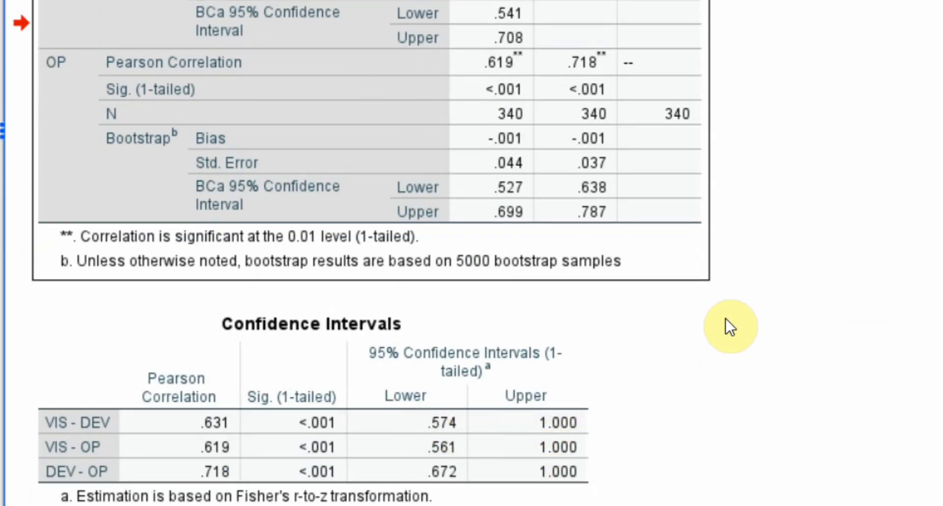
click(142, 457)
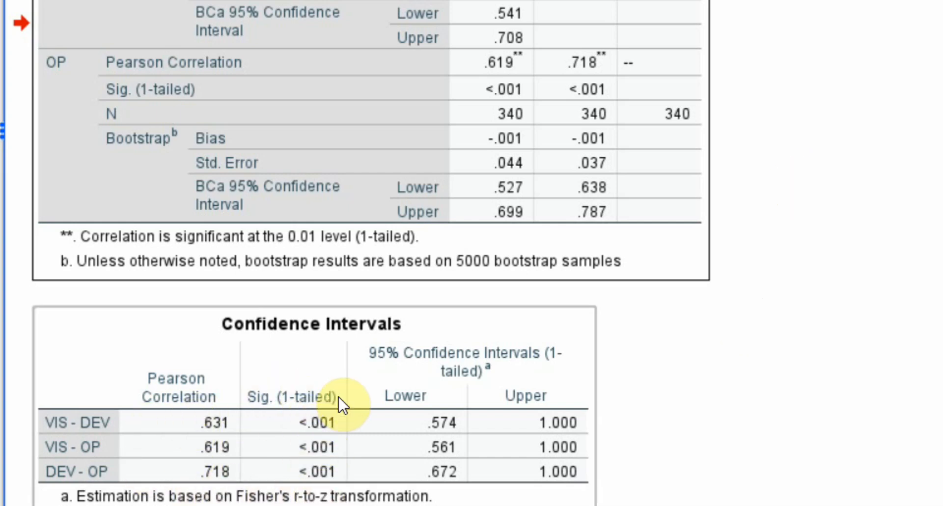
click(705, 275)
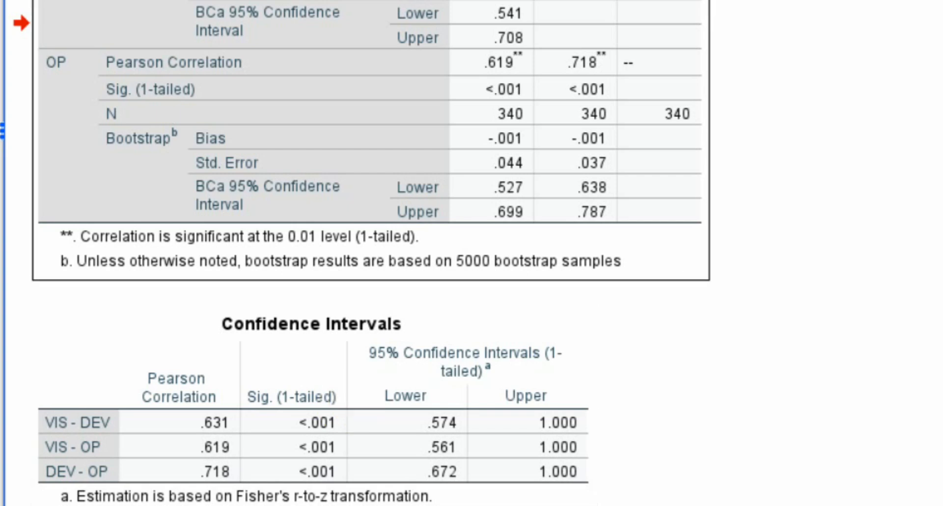
scroll(368, 253, up, 5)
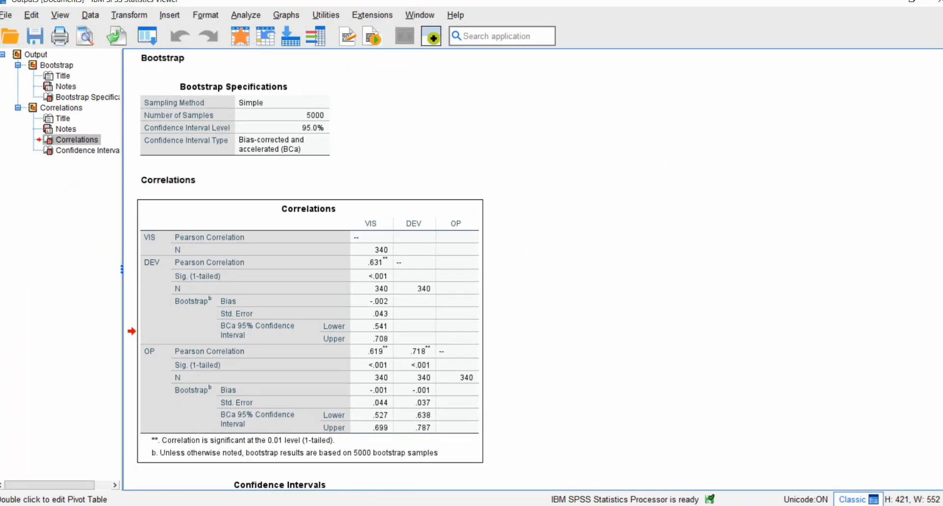
drag(938, 218, 938, 296)
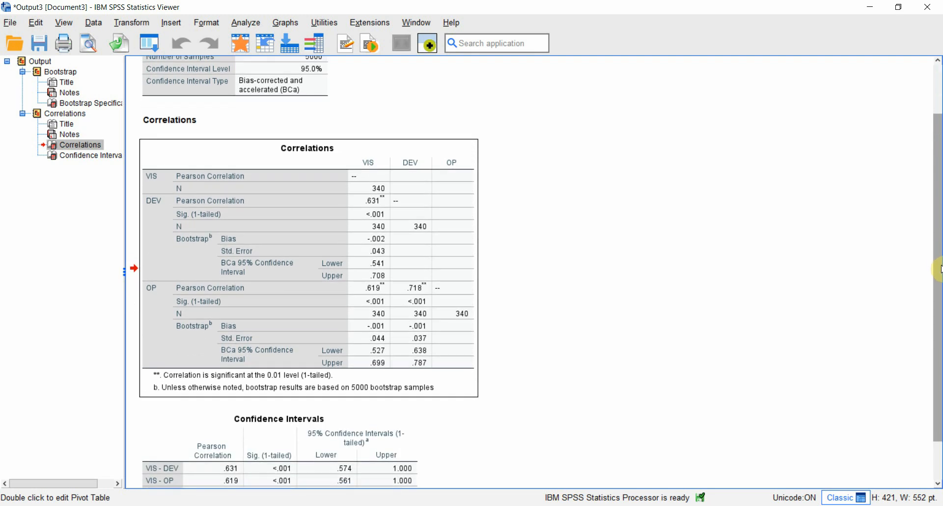